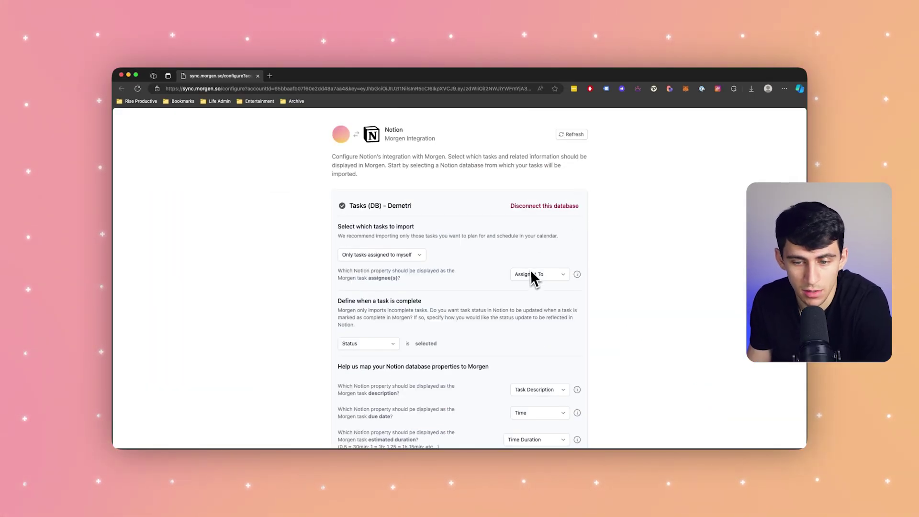
Confirm that only tasks assigned to yourself are imported, with assignees mapped from the 'Assigned To' property.
mouse_move(577, 276)
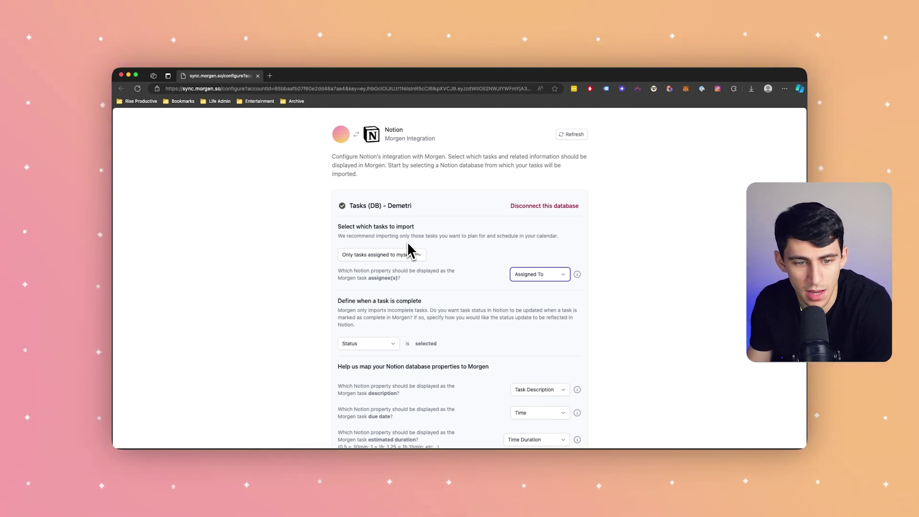
left_click(346, 255)
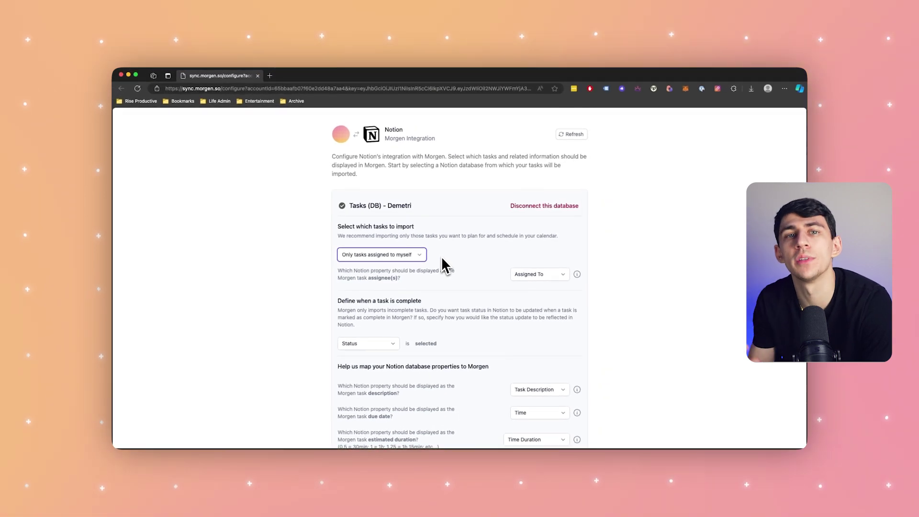
left_click(533, 279)
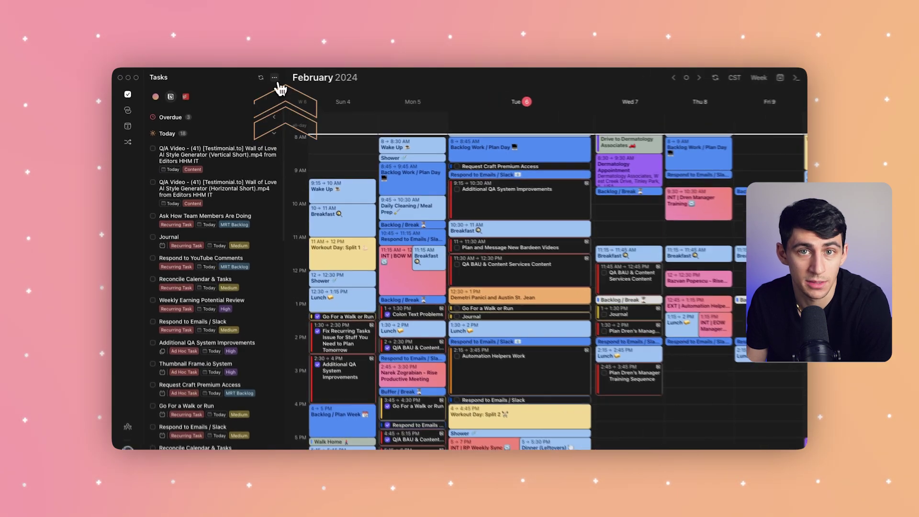
Group the sidebar tasks by Priority in the task list options.
left_click(260, 77)
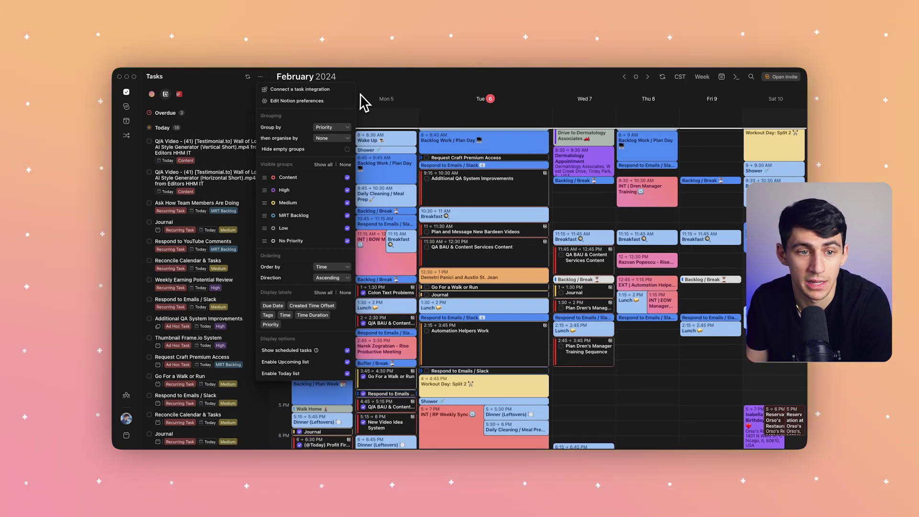
left_click(332, 127)
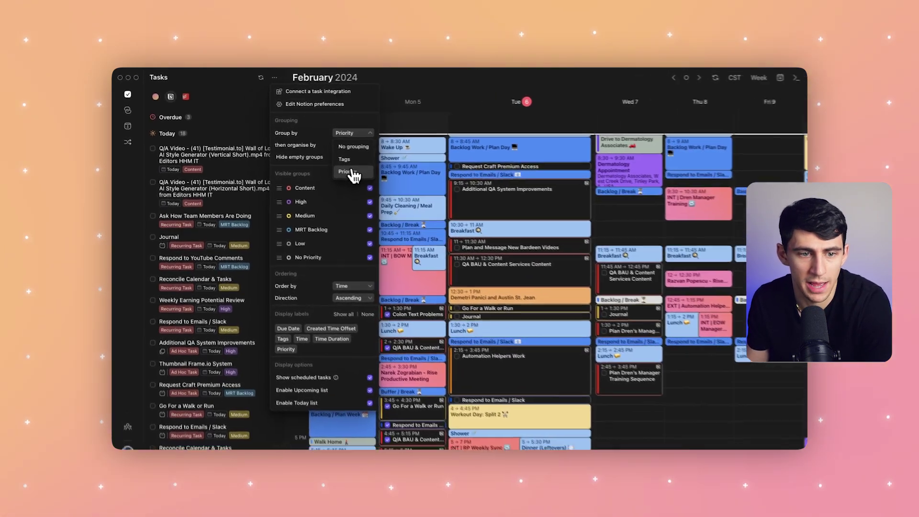
left_click(329, 162)
left_click(224, 131)
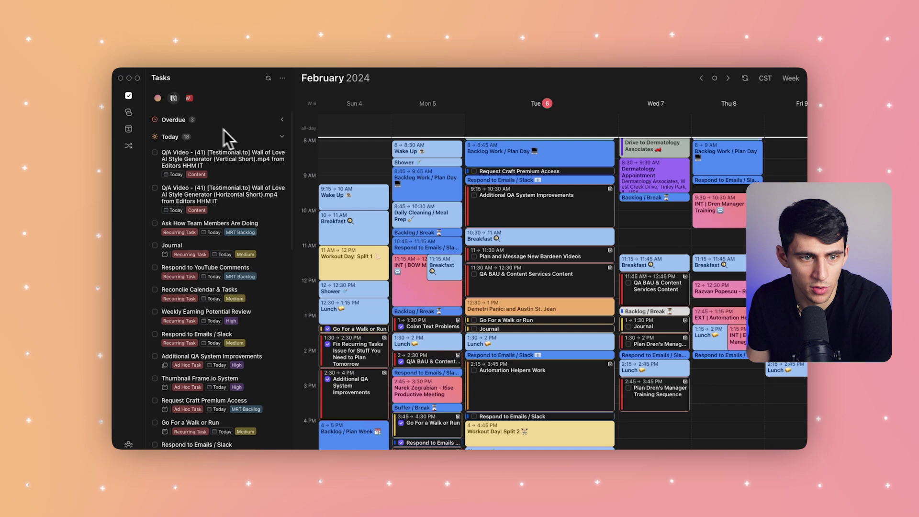
Collapse the Today tasks and expand the High priority group.
left_click(282, 137)
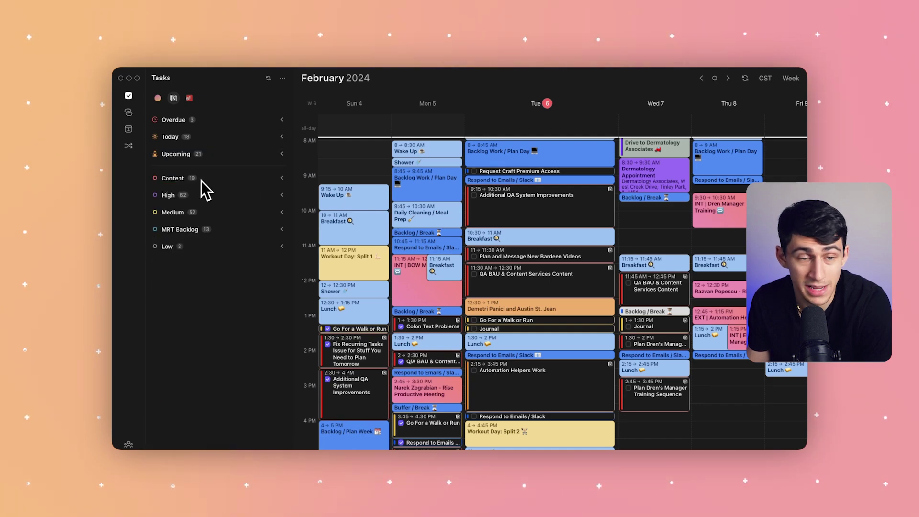
left_click(282, 78)
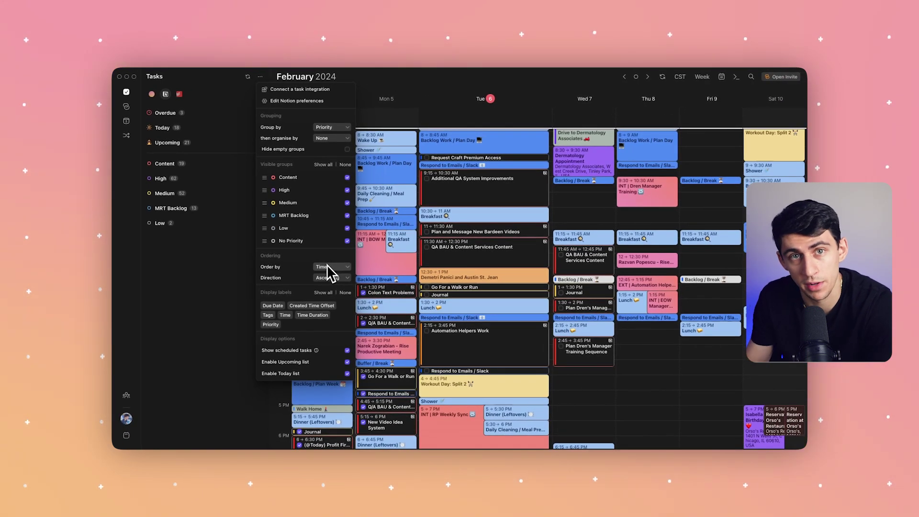
left_click(254, 176)
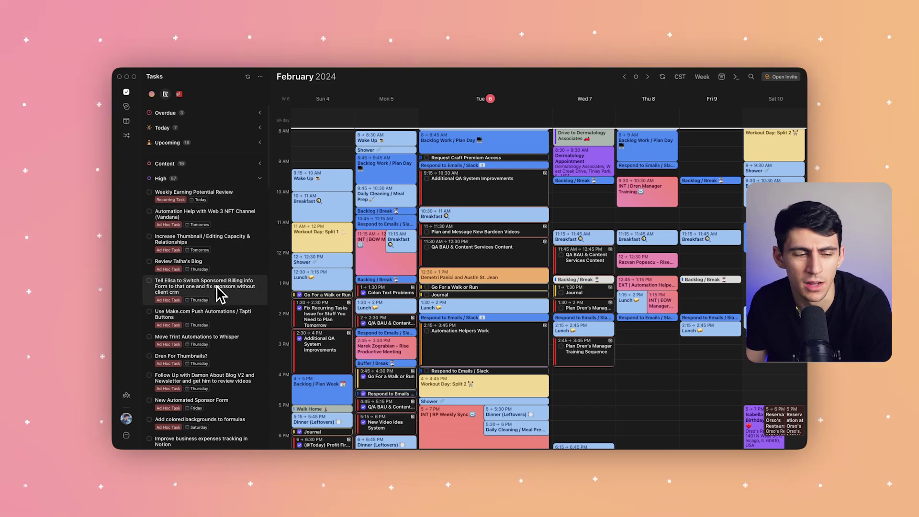
Set the time sort direction to Ascending after briefly trying Descending.
left_click(283, 71)
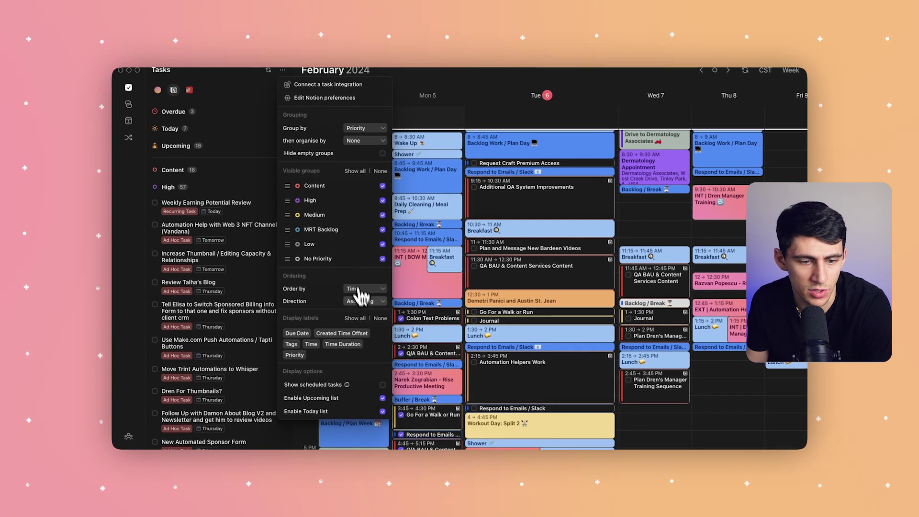
left_click(363, 301)
left_click(365, 328)
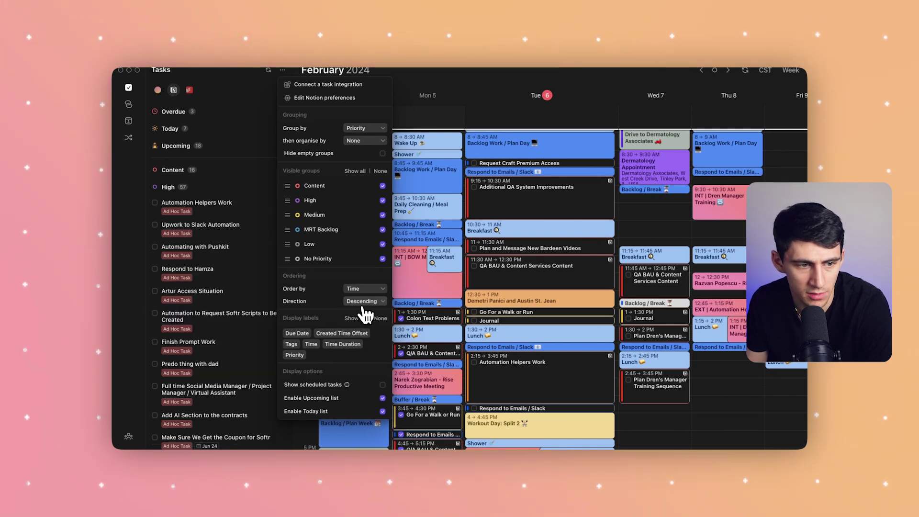
left_click(363, 302)
left_click(364, 315)
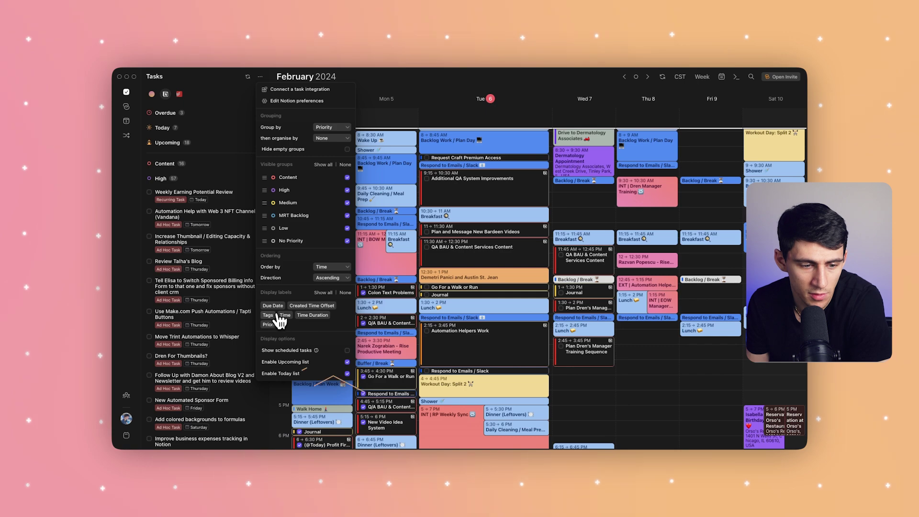
left_click(277, 316)
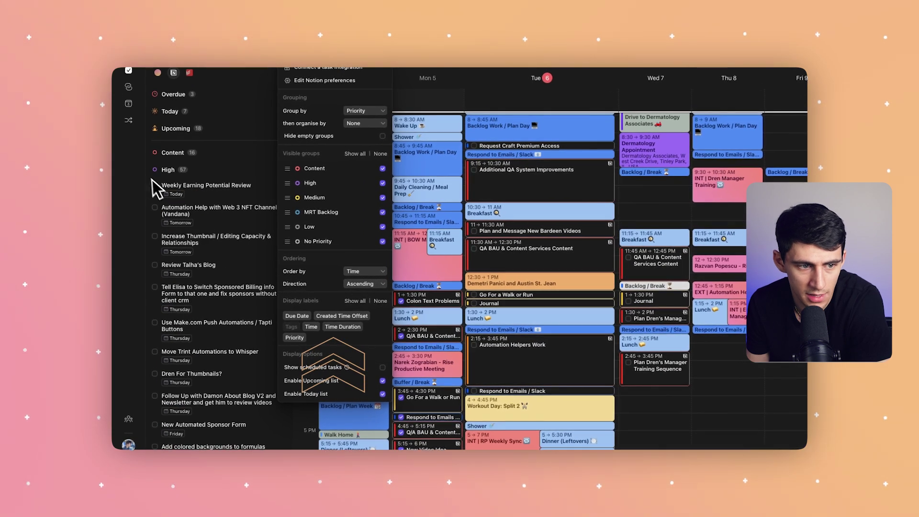
left_click(291, 326)
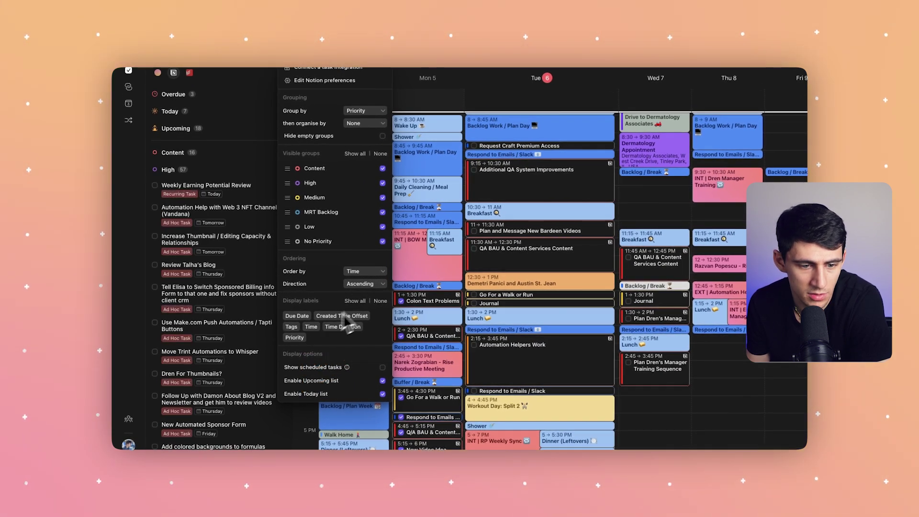
left_click(379, 301)
left_click(361, 301)
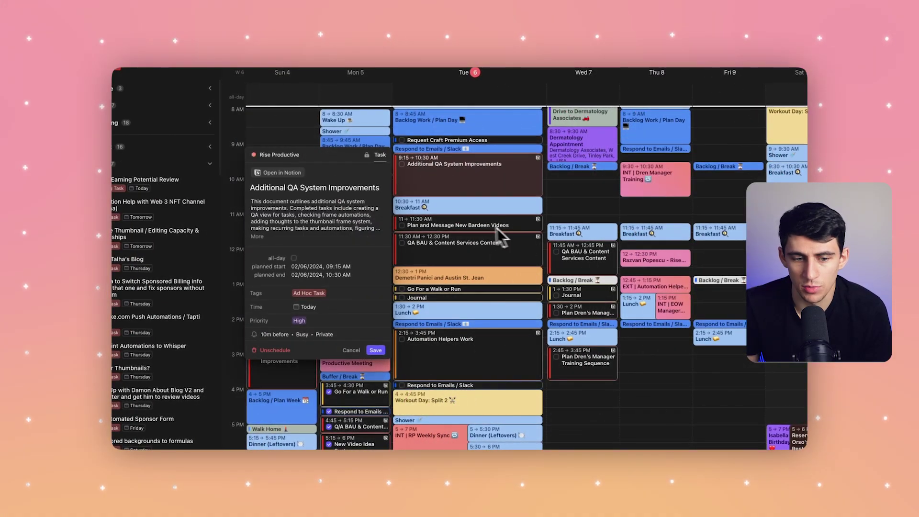
Try moving Additional QA System Improvements to Wednesday 9:45, then undo it back to Tuesday 9:15–10:30.
left_click_drag(469, 196, 581, 211)
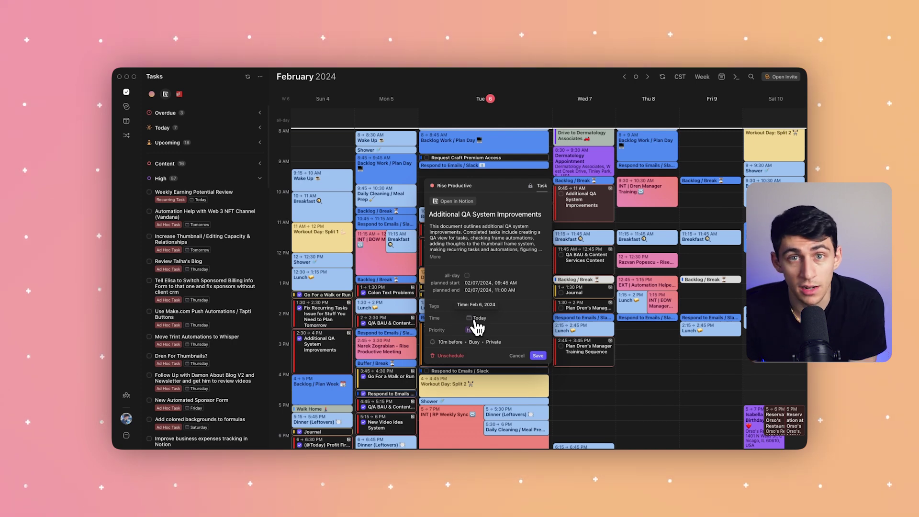
key("Escape")
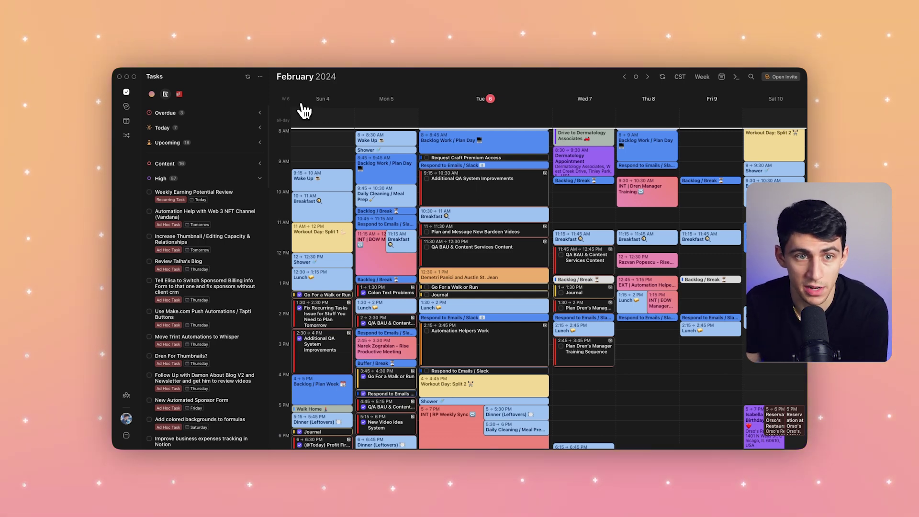
Enable the Upcoming and Today task lists, then expand and collapse Today to check it.
left_click(260, 77)
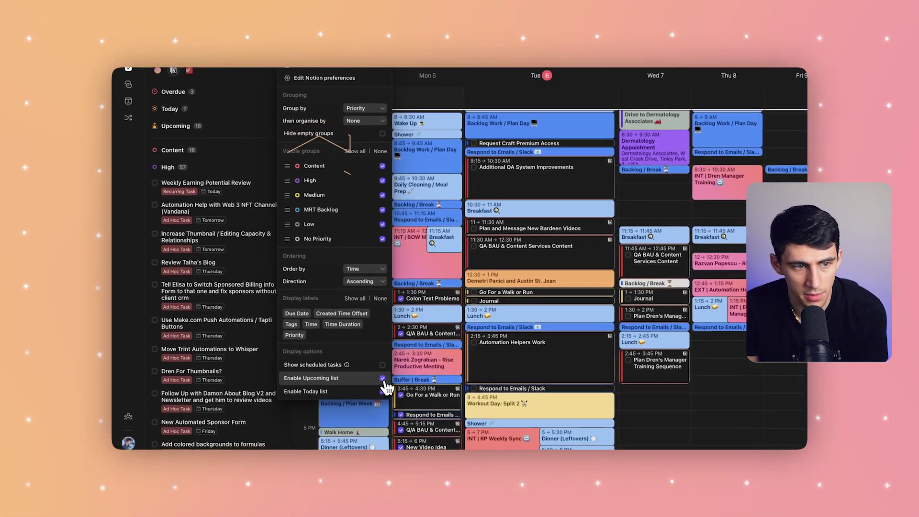
left_click(376, 398)
left_click(385, 391)
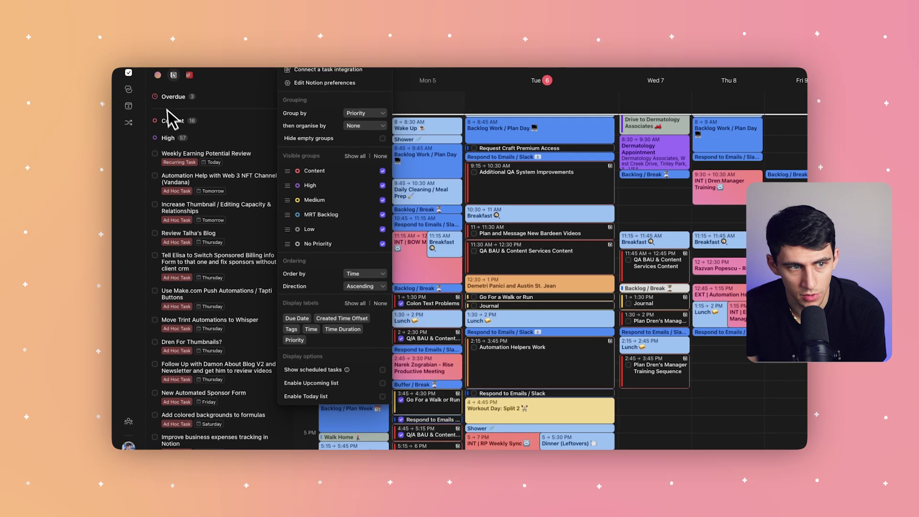
left_click(382, 386)
left_click(381, 398)
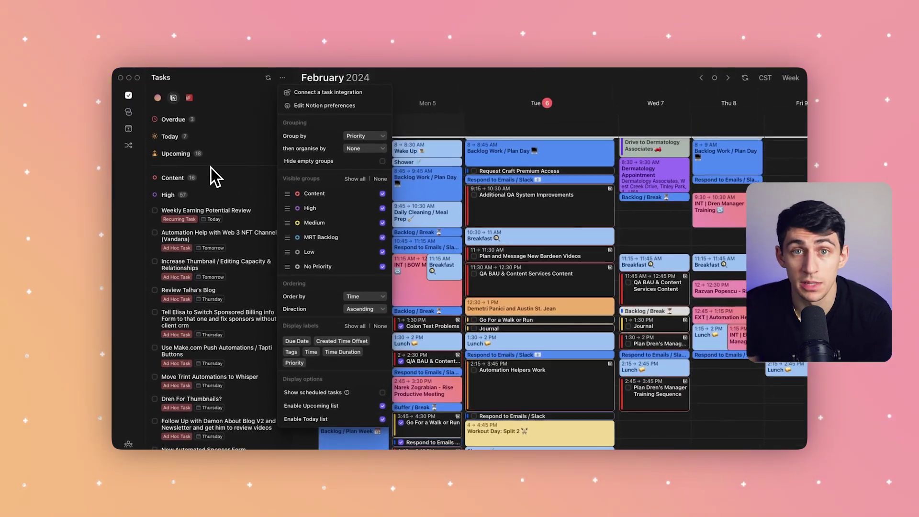
left_click(274, 137)
left_click(282, 136)
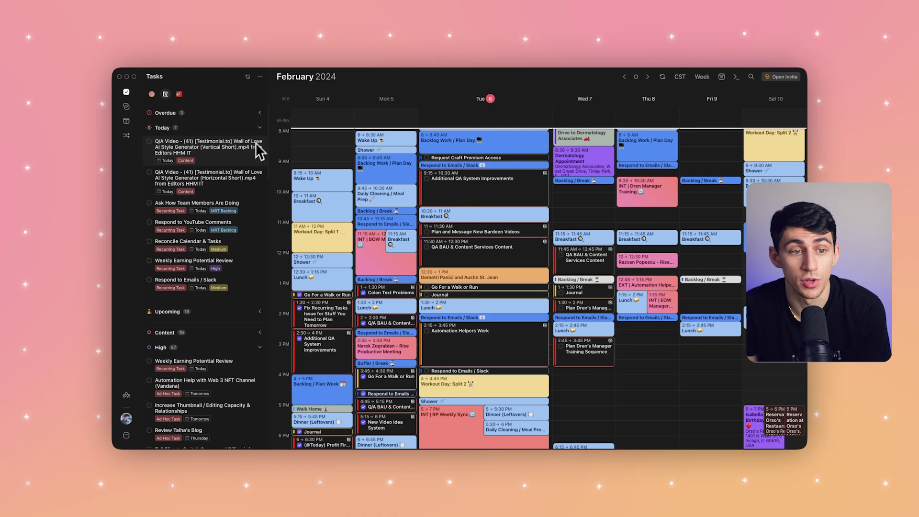
left_click(260, 128)
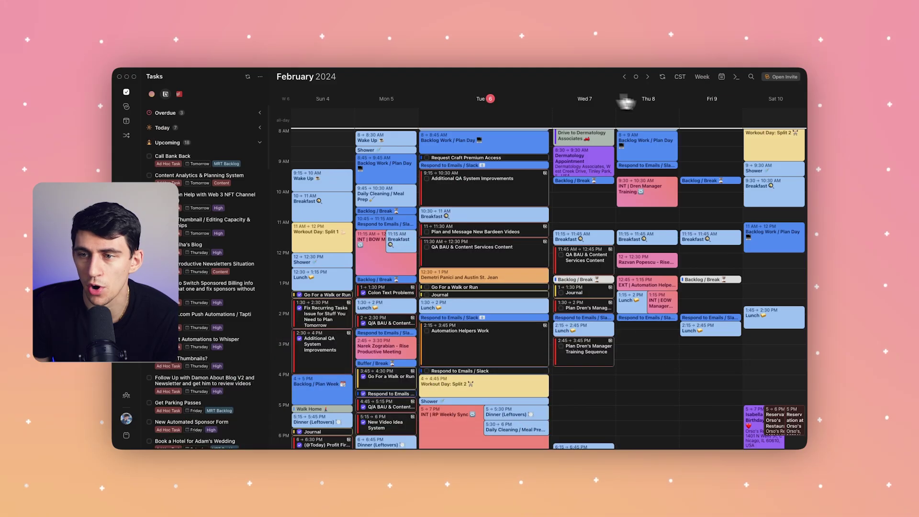
In General preferences, set Default calendar to Meetings and Default calendar for tasks to Rise Productive.
left_click(719, 75)
left_click(684, 289)
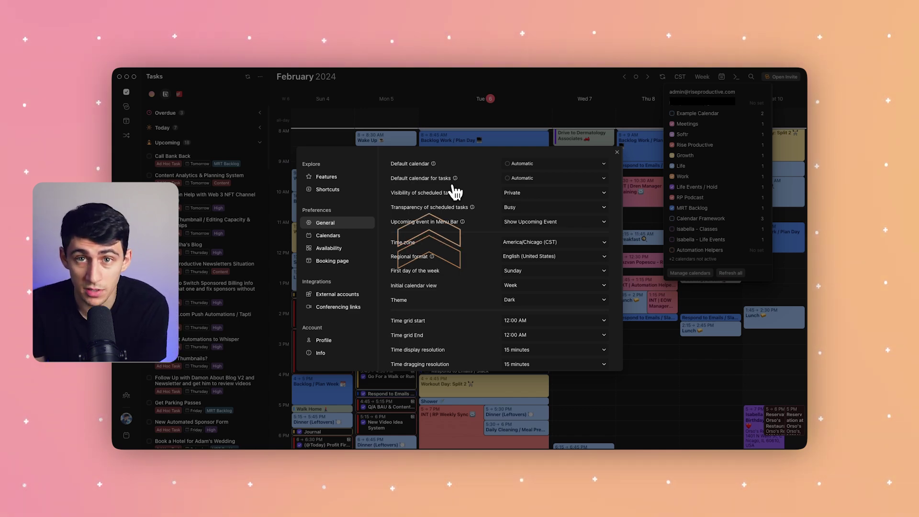
left_click(515, 164)
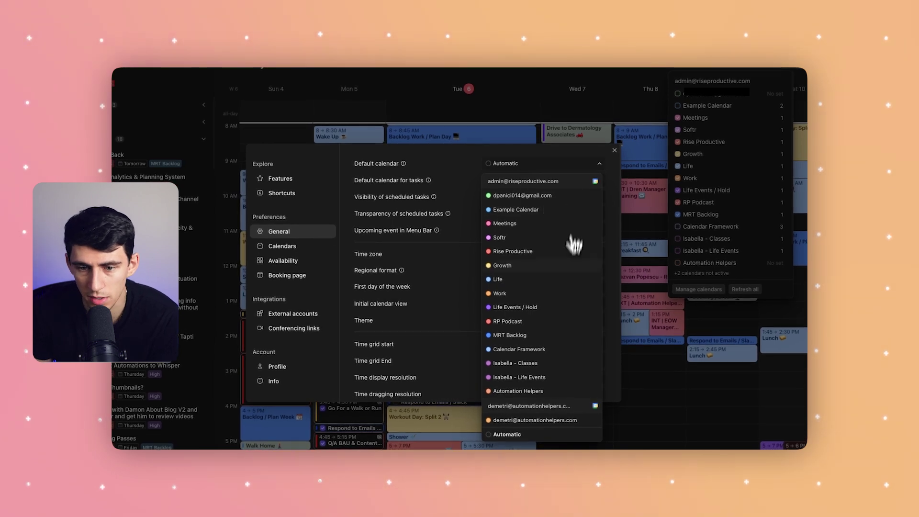
left_click(515, 253)
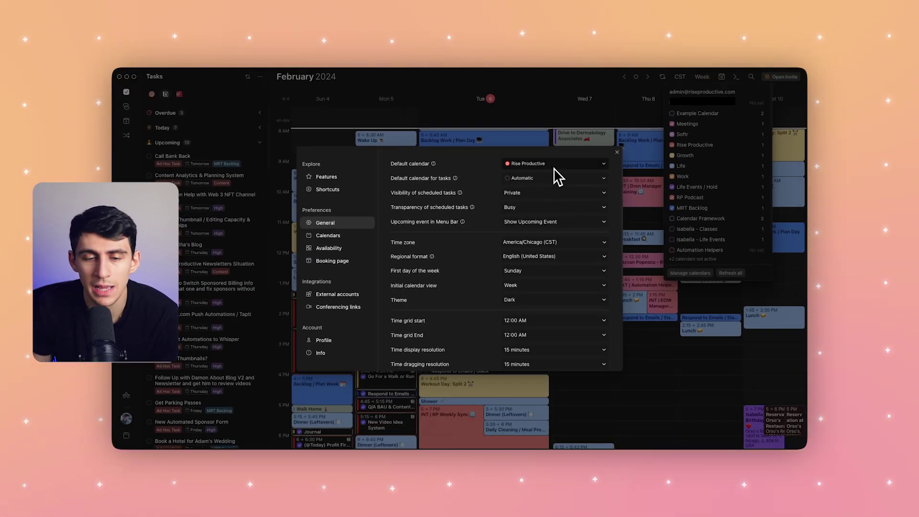
left_click(553, 177)
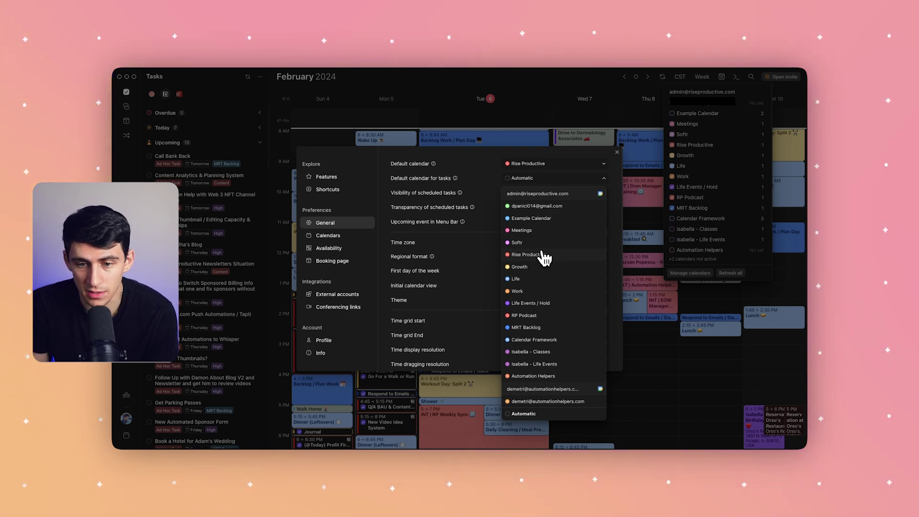
left_click(543, 254)
left_click(503, 189)
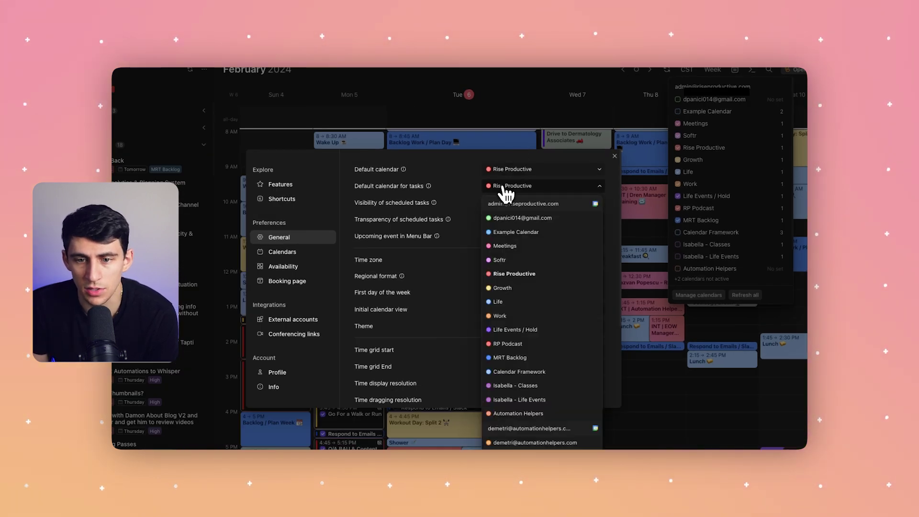
left_click(513, 170)
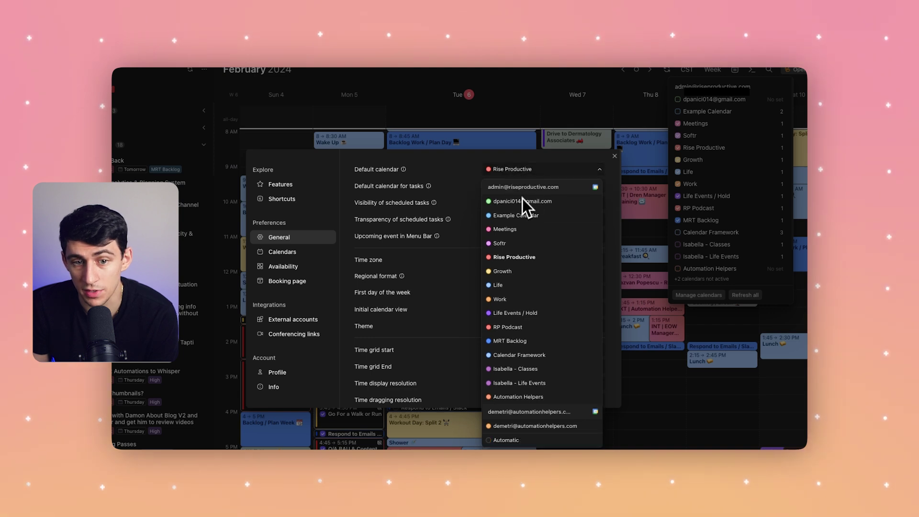
left_click(511, 230)
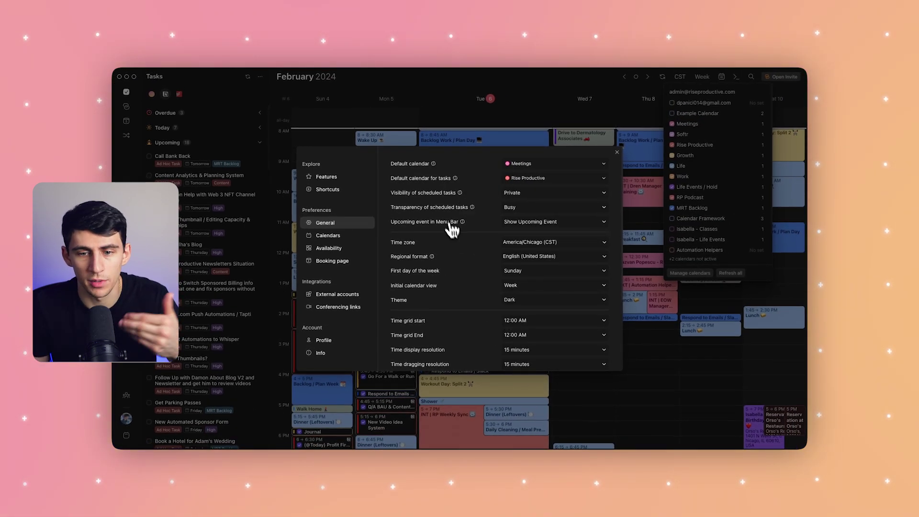
Keep scheduled tasks' visibility Private and transparency Busy, then close the preferences window.
left_click(509, 193)
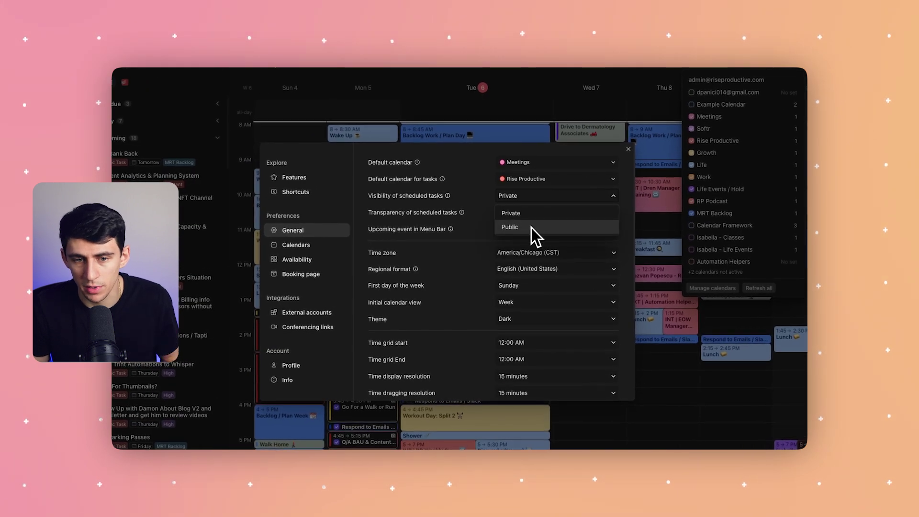
left_click(521, 214)
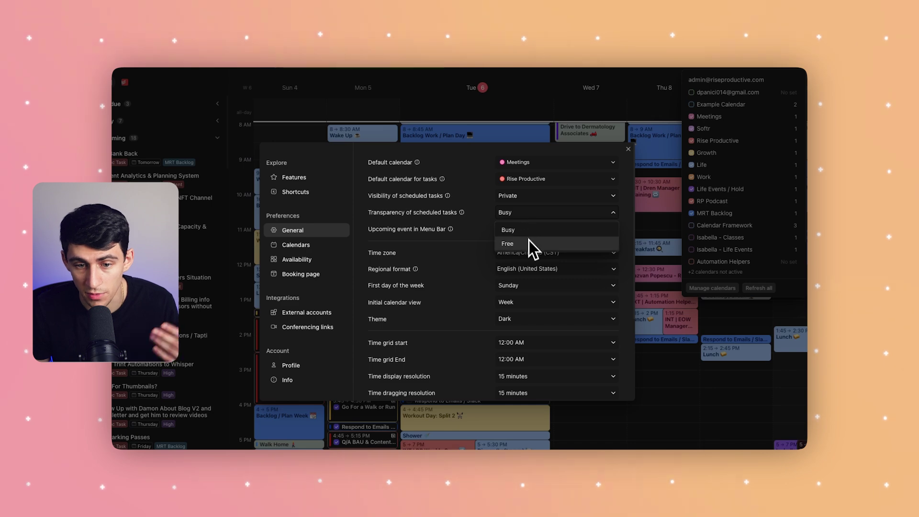
mouse_move(450, 229)
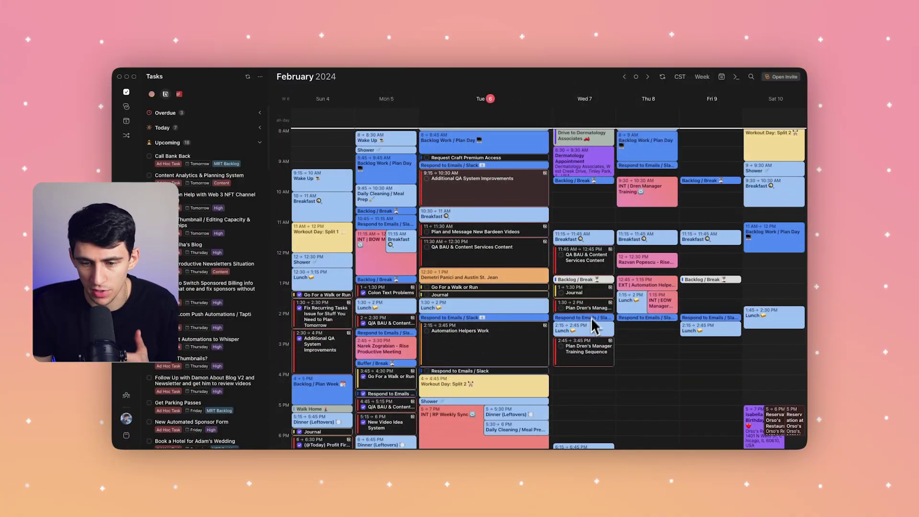
Copy the manager training sequence task and paste it onto Friday 9, 11:45 AM–12:45 PM.
right_click(578, 364)
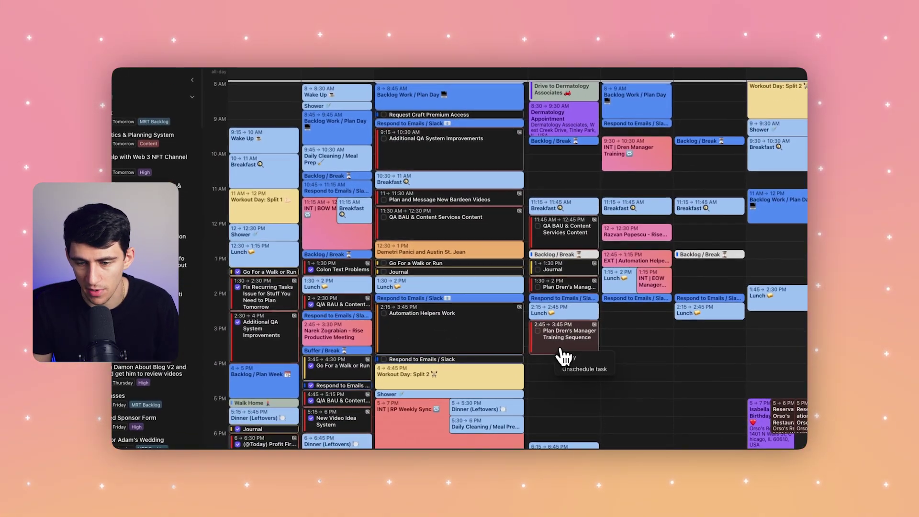
left_click(569, 358)
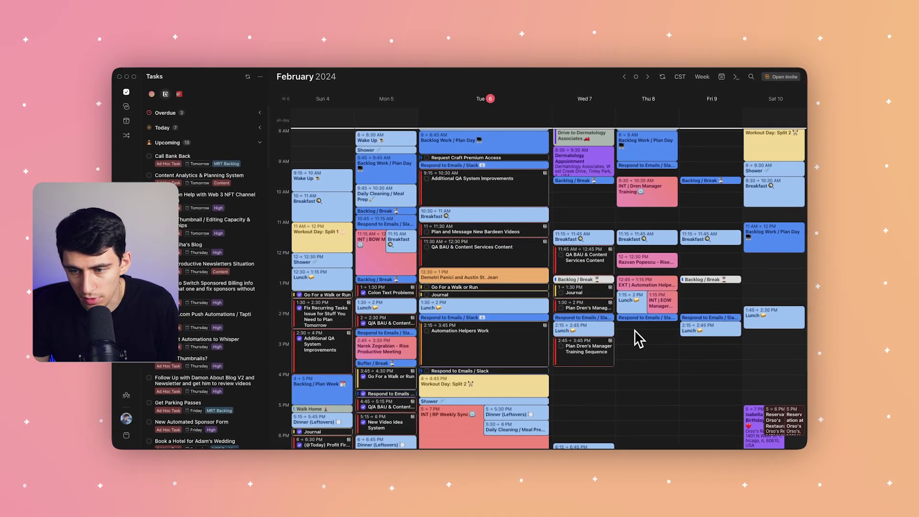
left_click(711, 249)
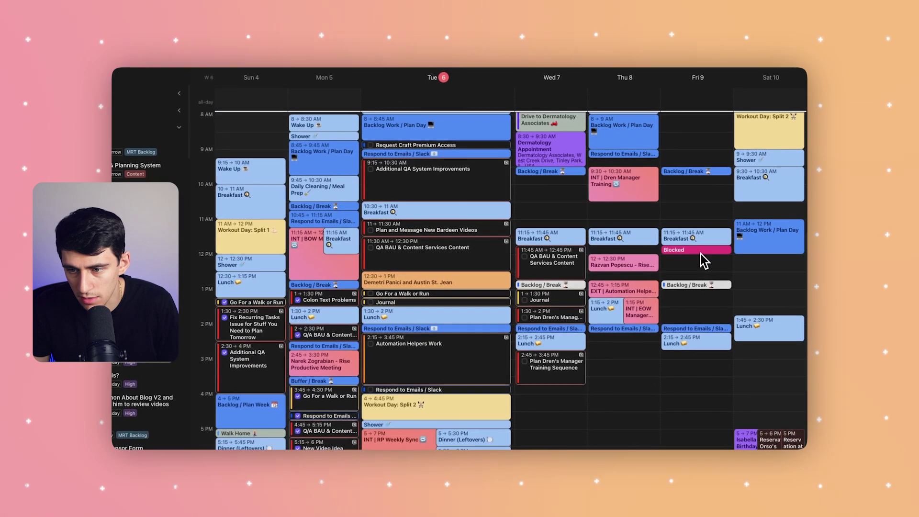
key("super+v")
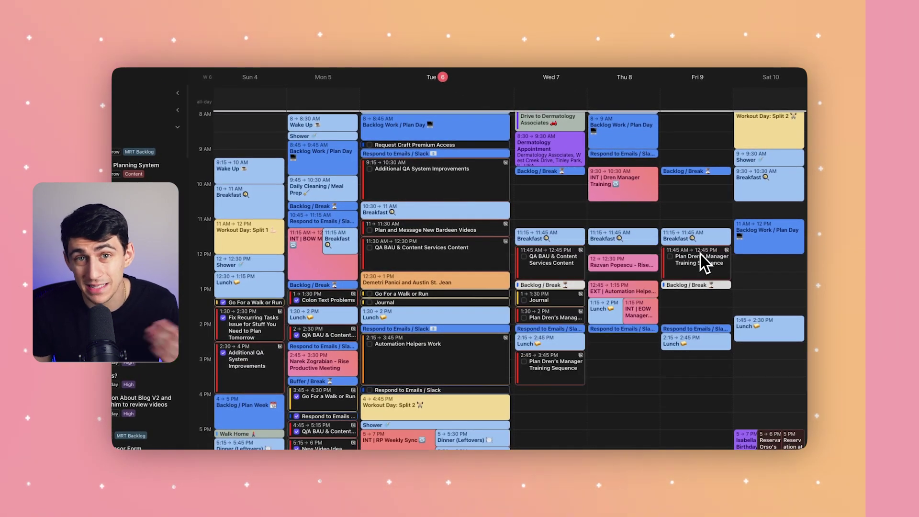